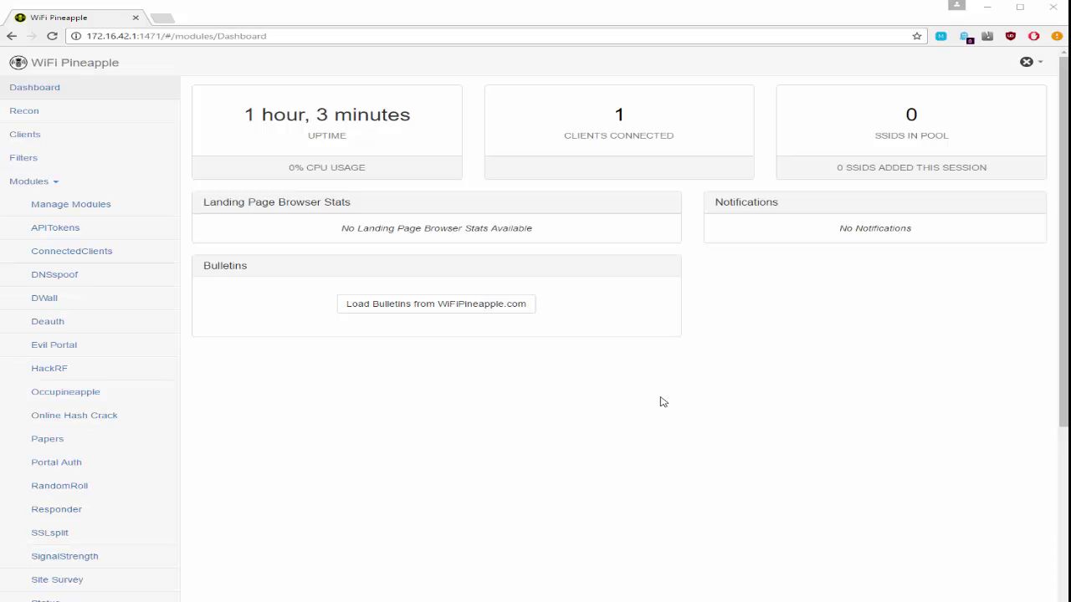
Step: Load the bulletins on the dashboard and view the list of clients connected to the WiFi Pineapple
{"action": "left_click", "coordinate": [400, 305]}
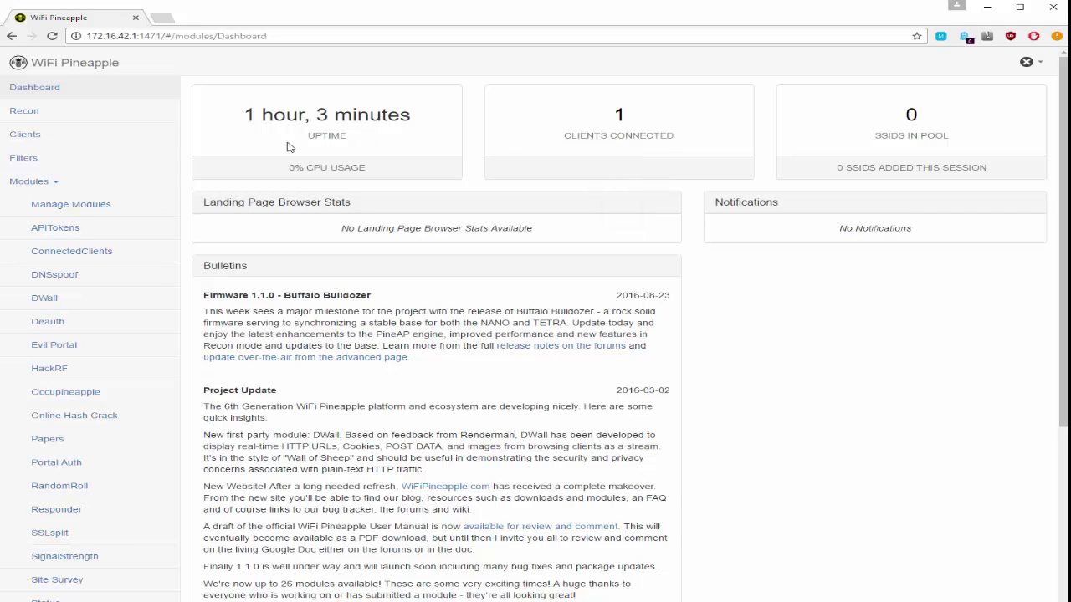
{"action": "left_click", "coordinate": [31, 136]}
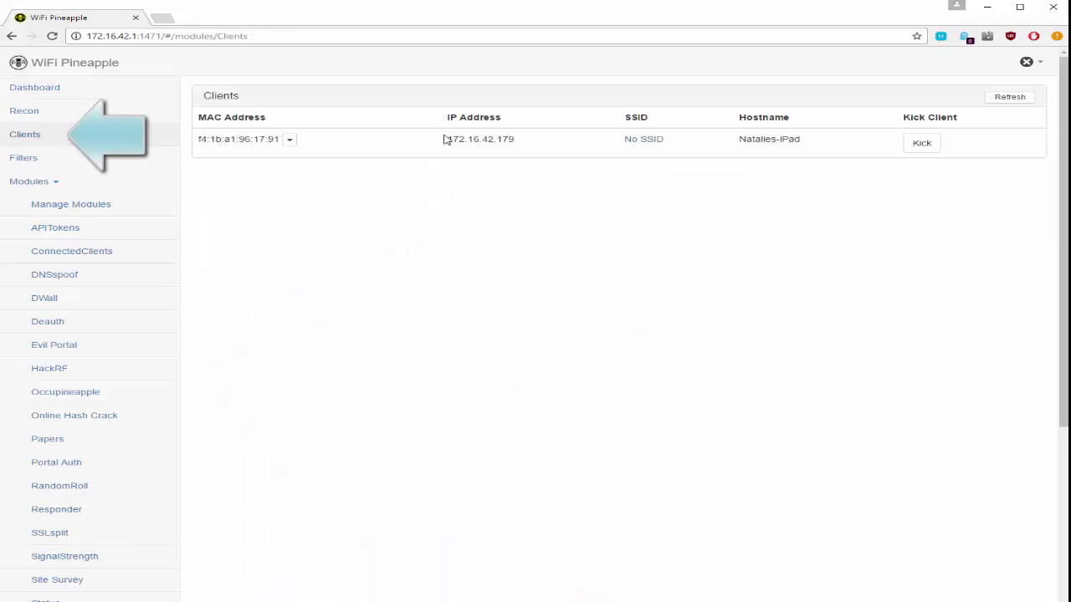
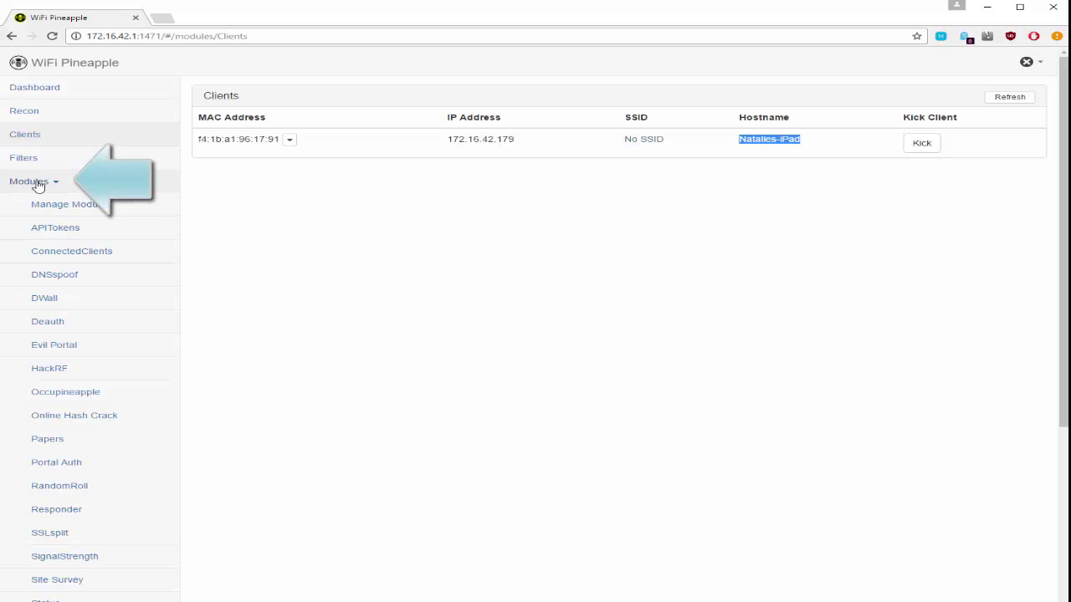
Step: Open the tcpdump module and review its capture options, including the available interfaces
{"action": "scroll", "coordinate": [98, 506], "scroll_direction": "down", "scroll_amount": 5}
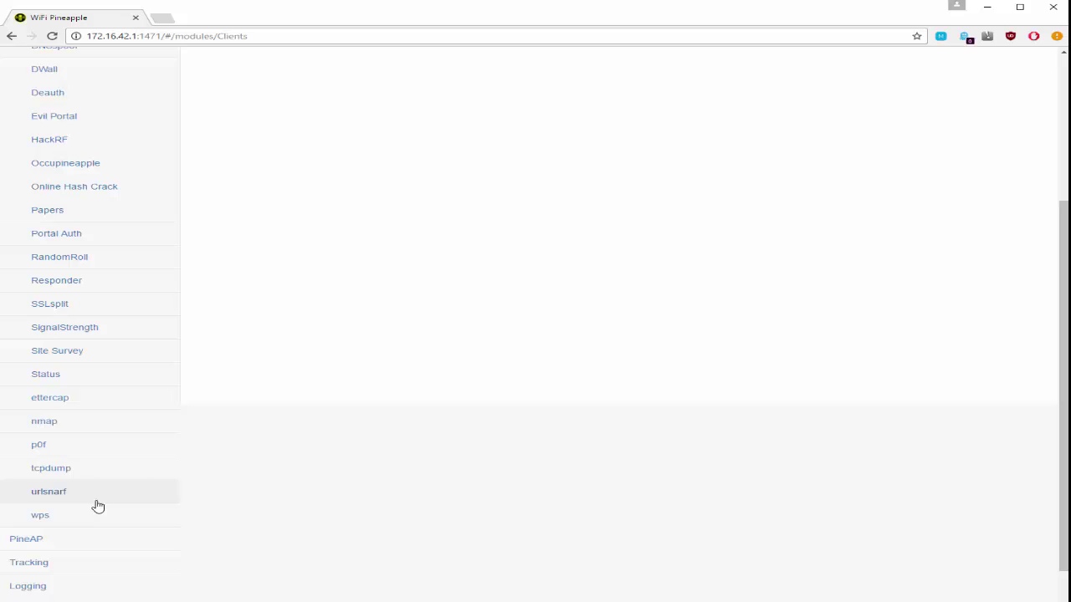
{"action": "left_click", "coordinate": [50, 475]}
{"action": "scroll", "coordinate": [430, 335], "scroll_direction": "up", "scroll_amount": 5}
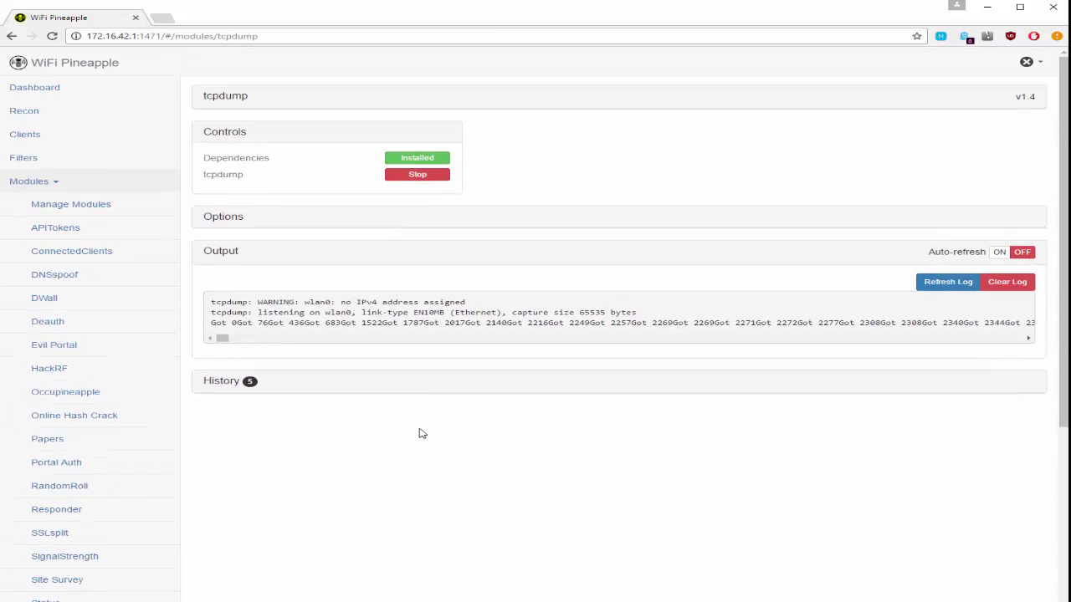
{"action": "left_click", "coordinate": [431, 175]}
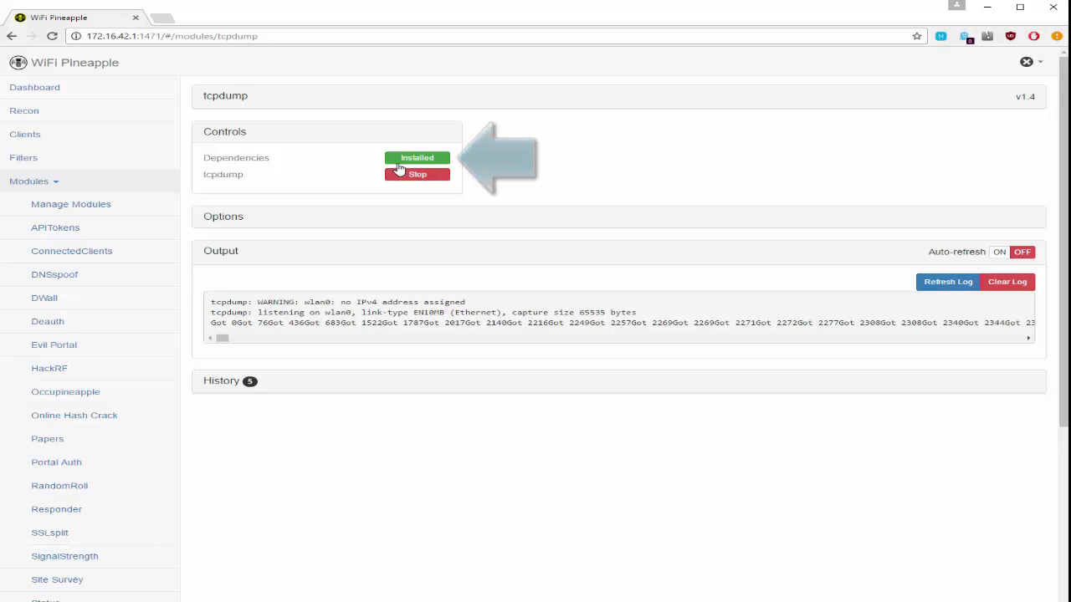
{"action": "left_click", "coordinate": [224, 220]}
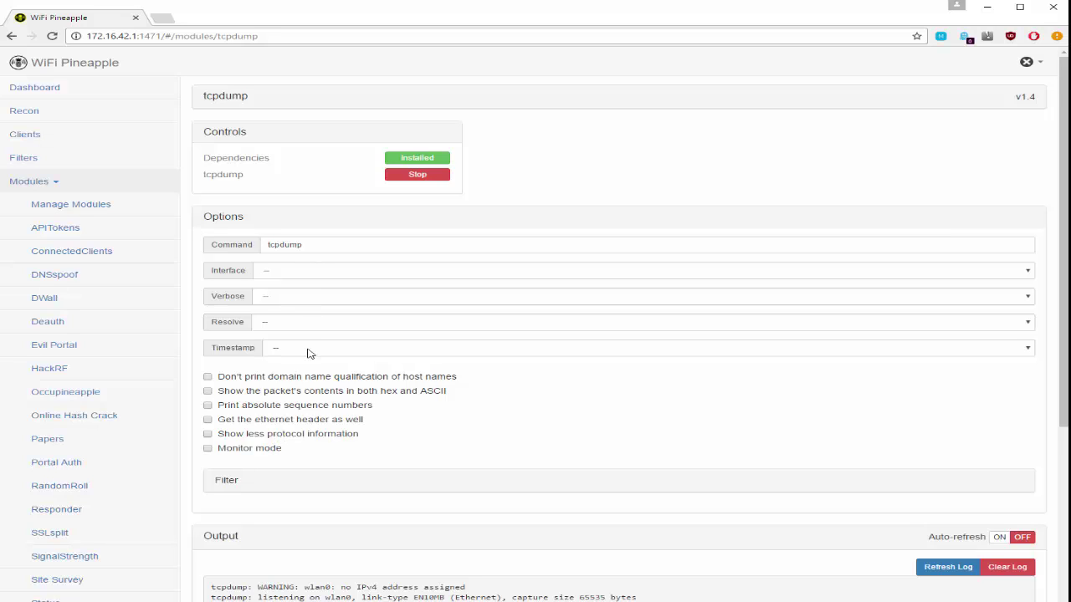
{"action": "left_click", "coordinate": [272, 274]}
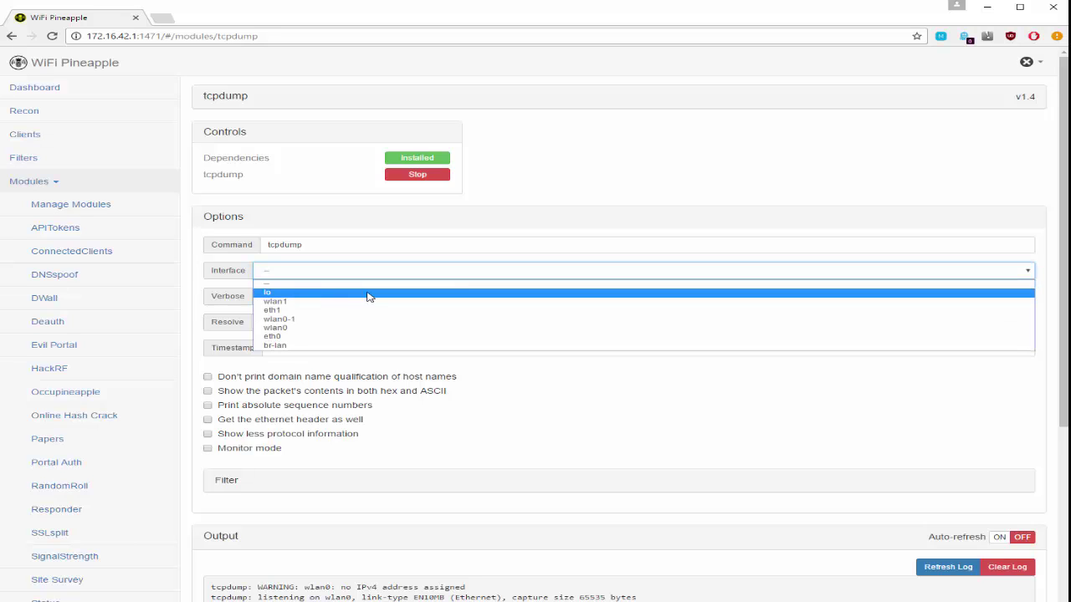
{"action": "left_click", "coordinate": [270, 282]}
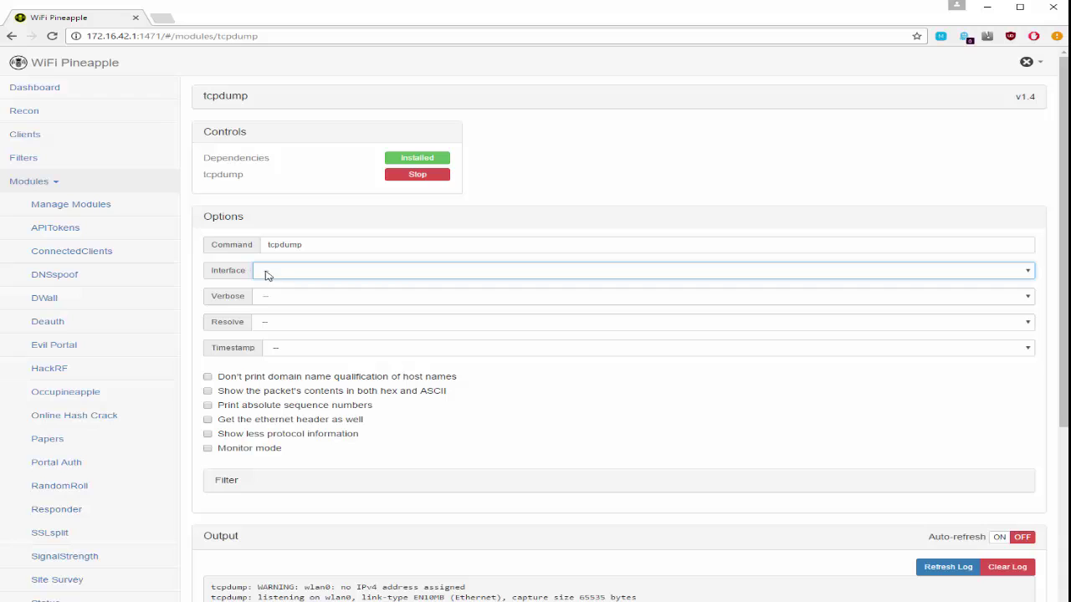
Step: Check in the ConnectedClients module which wireless interface the target client is associated with
{"action": "left_click", "coordinate": [67, 260]}
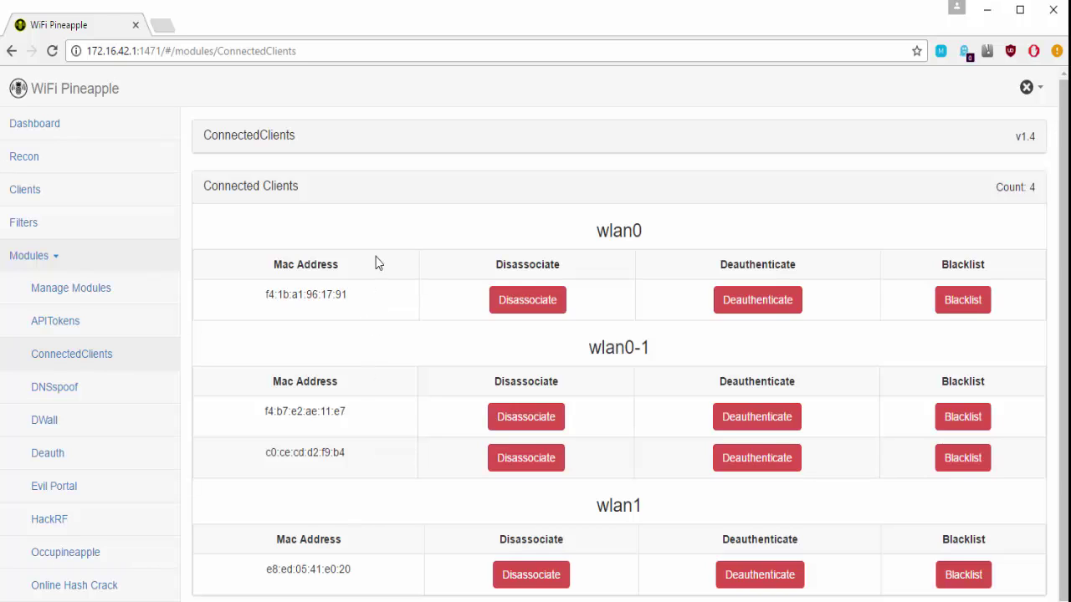
{"action": "left_click_drag", "start_coordinate": [594, 233], "coordinate": [652, 234]}
{"action": "left_click", "coordinate": [656, 238]}
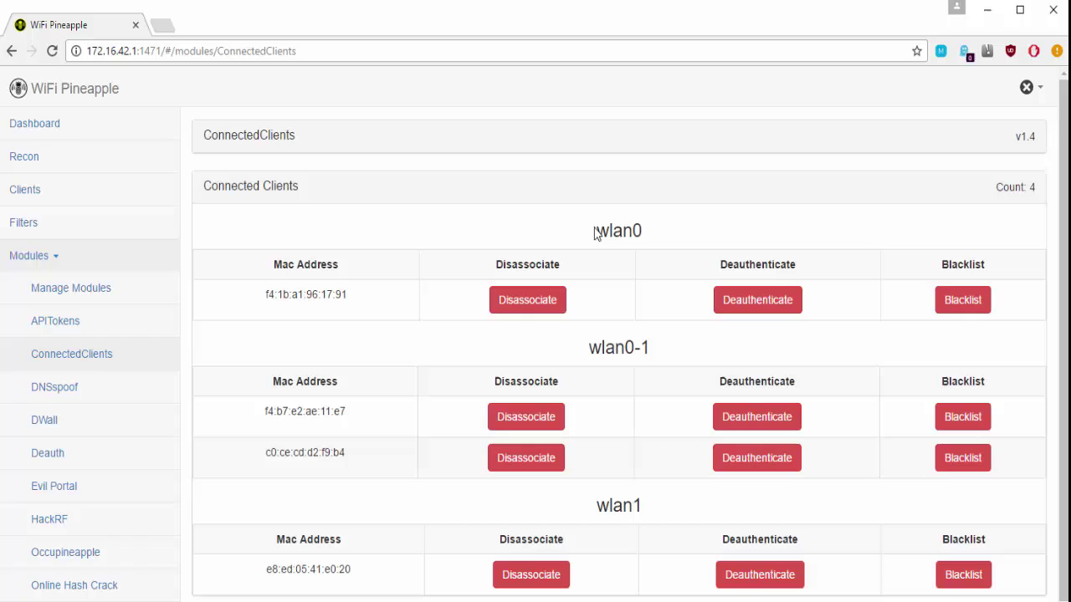
{"action": "left_click_drag", "start_coordinate": [598, 232], "coordinate": [655, 237]}
{"action": "left_click", "coordinate": [653, 237]}
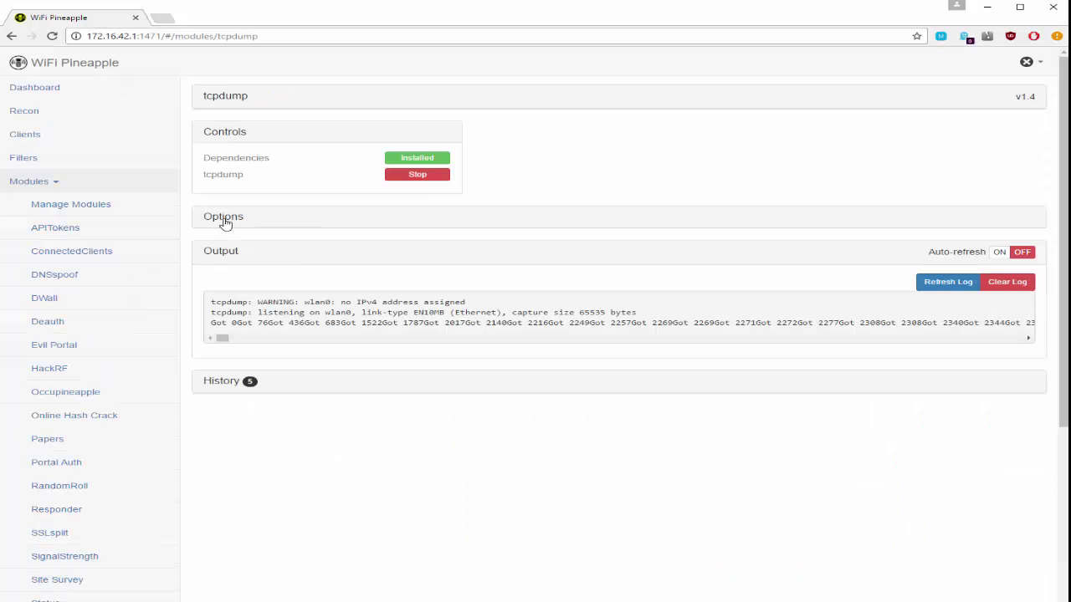
Step: Select the wlan0 interface and Very verbose output in the tcpdump options, and look through the timestamp choices
{"action": "left_click", "coordinate": [223, 216]}
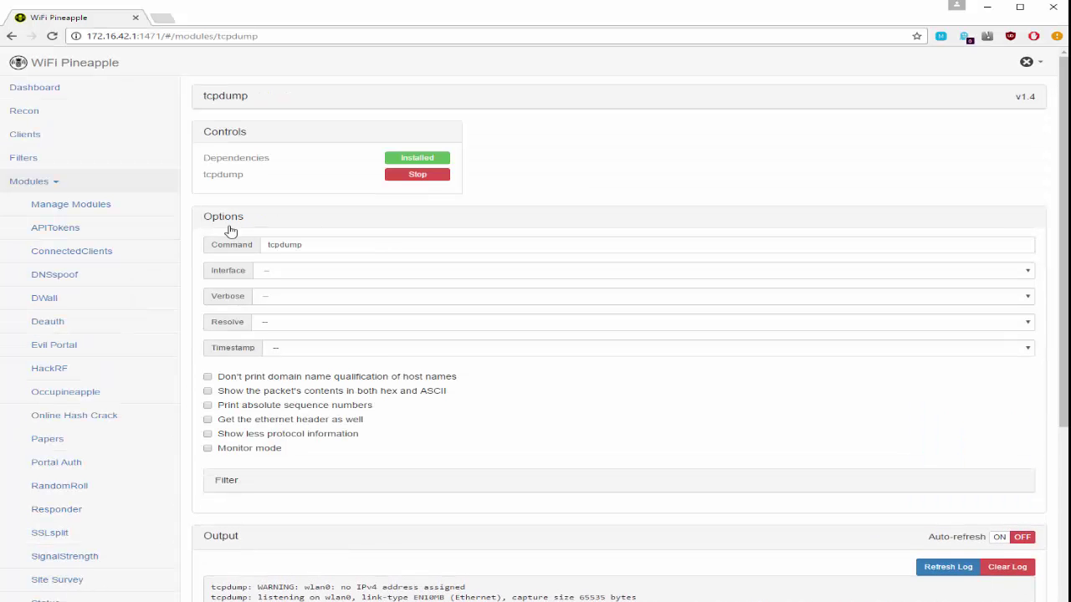
{"action": "left_click", "coordinate": [282, 273]}
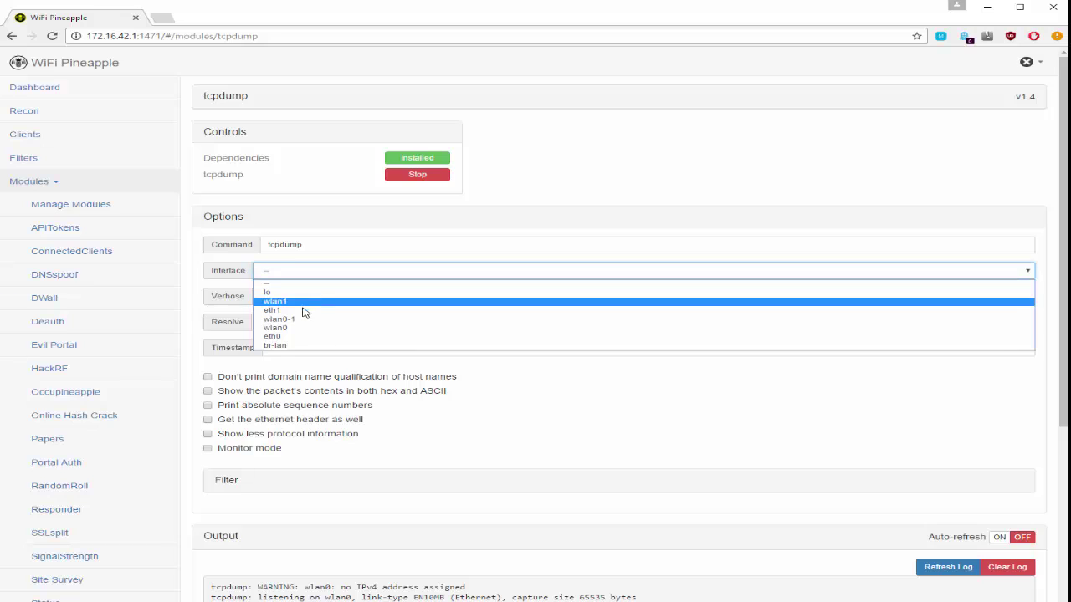
{"action": "left_click", "coordinate": [304, 332]}
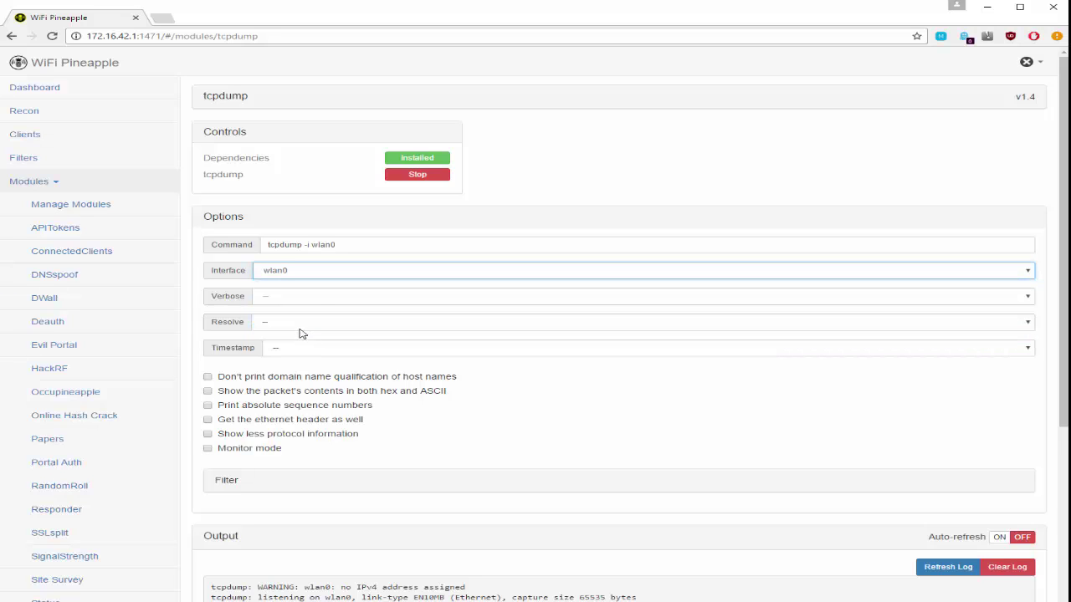
{"action": "left_click", "coordinate": [288, 301]}
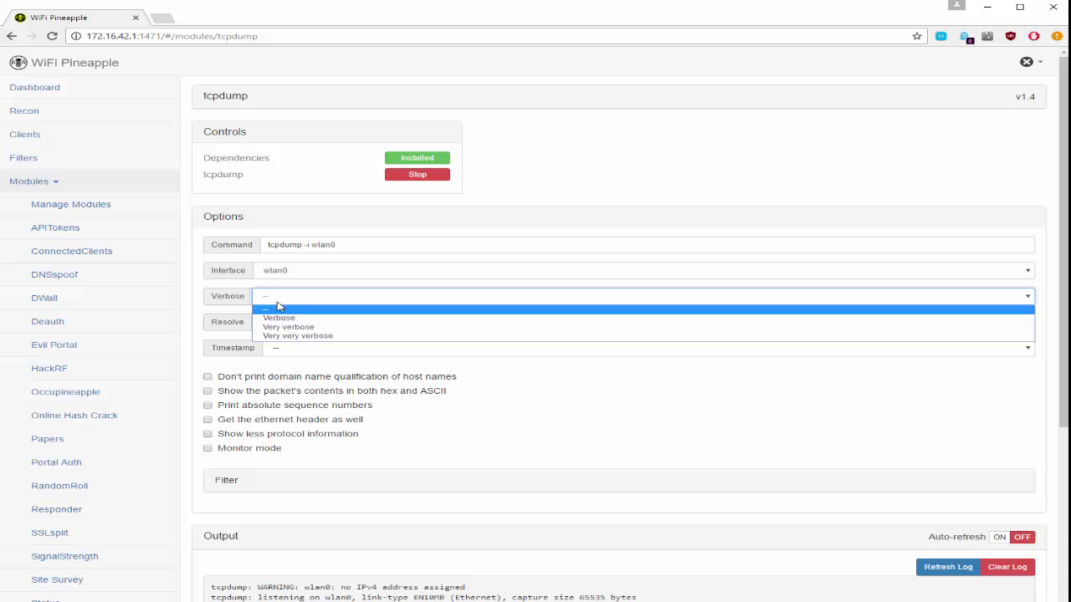
{"action": "left_click", "coordinate": [290, 327]}
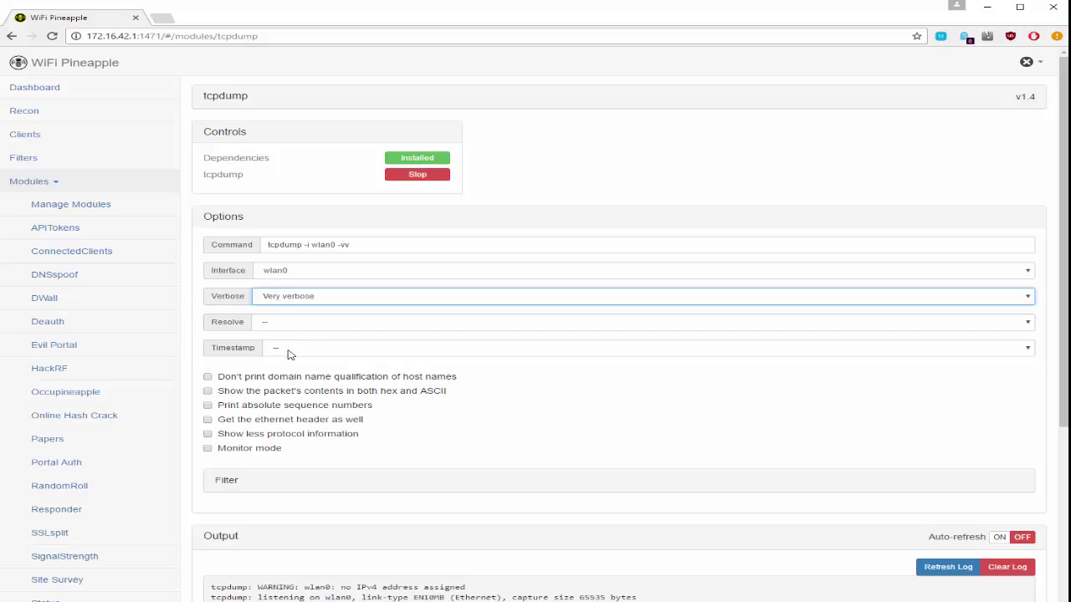
{"action": "left_click", "coordinate": [288, 353]}
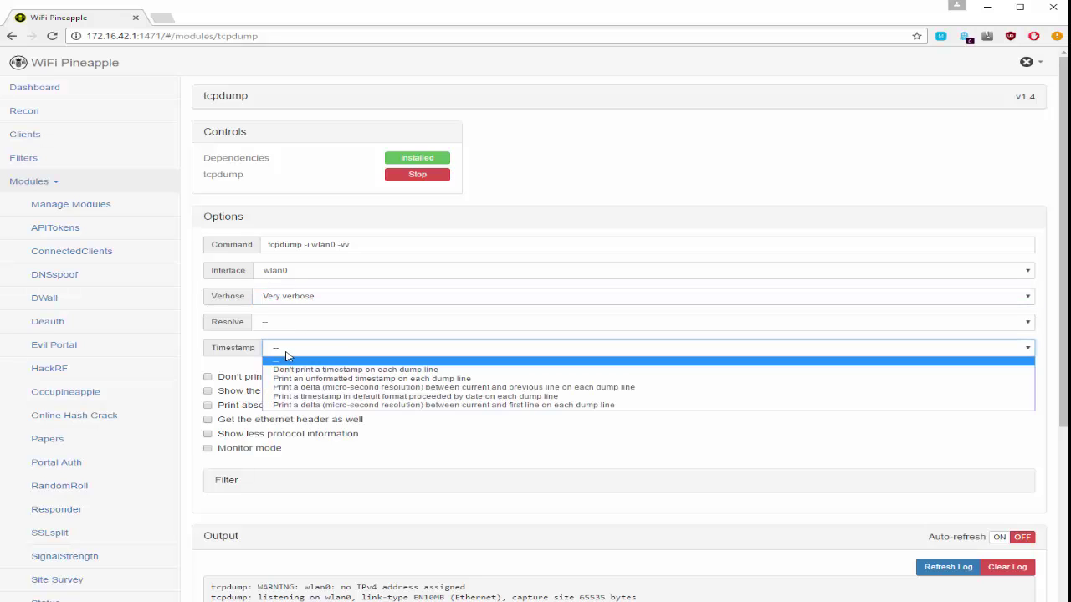
{"action": "left_click", "coordinate": [286, 355]}
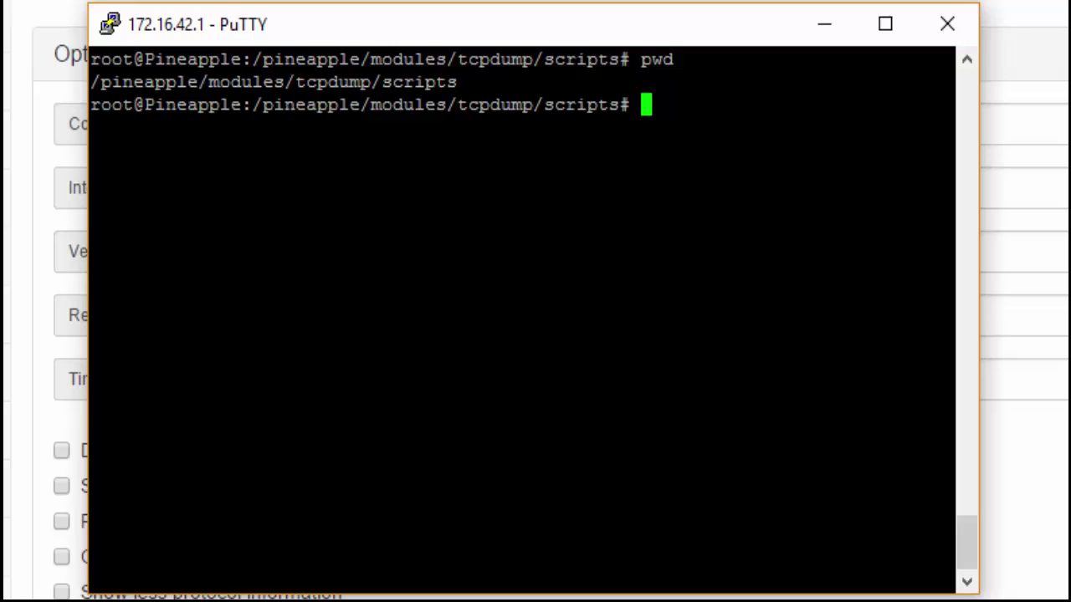
Step: Switch to the PuTTY session and list the contents of the /pineapple/modules/tcpdump/scripts folder
{"action": "left_click_drag", "start_coordinate": [252, 104], "coordinate": [630, 105]}
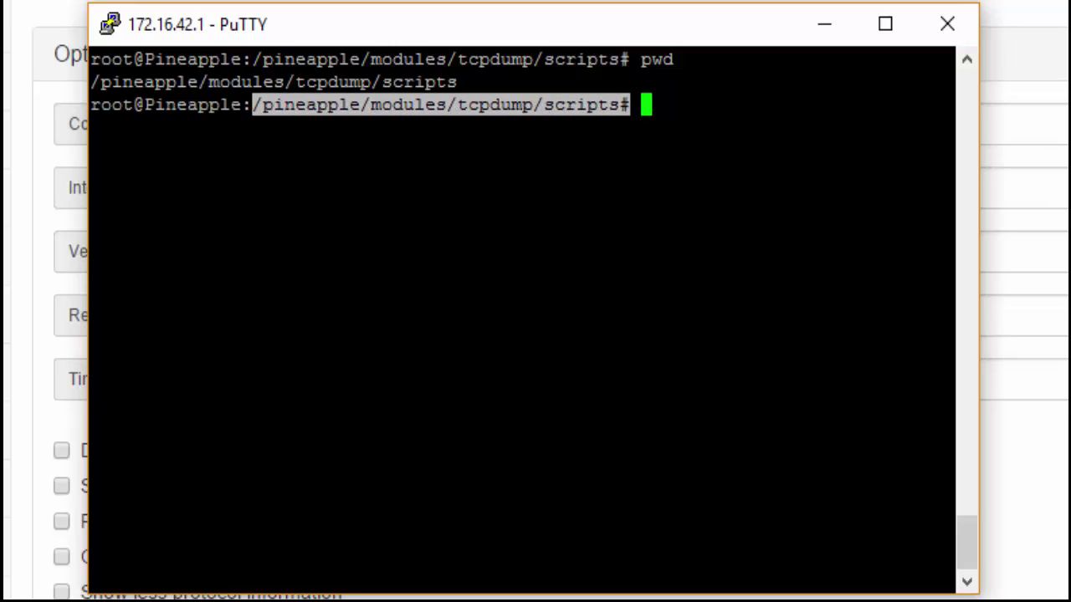
{"action": "left_click", "coordinate": [567, 108]}
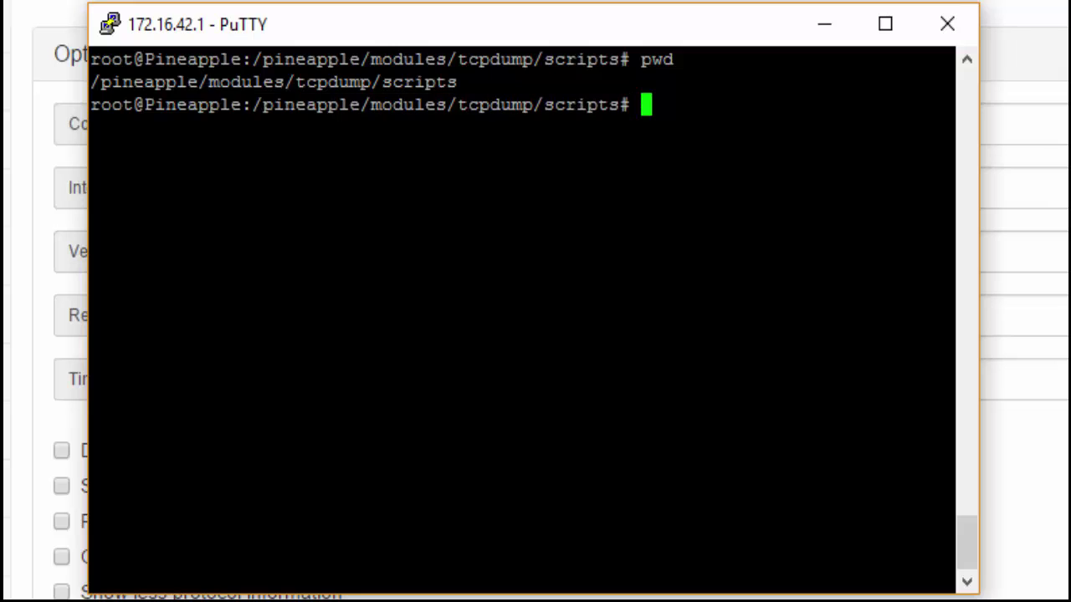
{"action": "double_click", "coordinate": [586, 104]}
{"action": "left_click", "coordinate": [608, 105]}
{"action": "type", "text": "ls"}
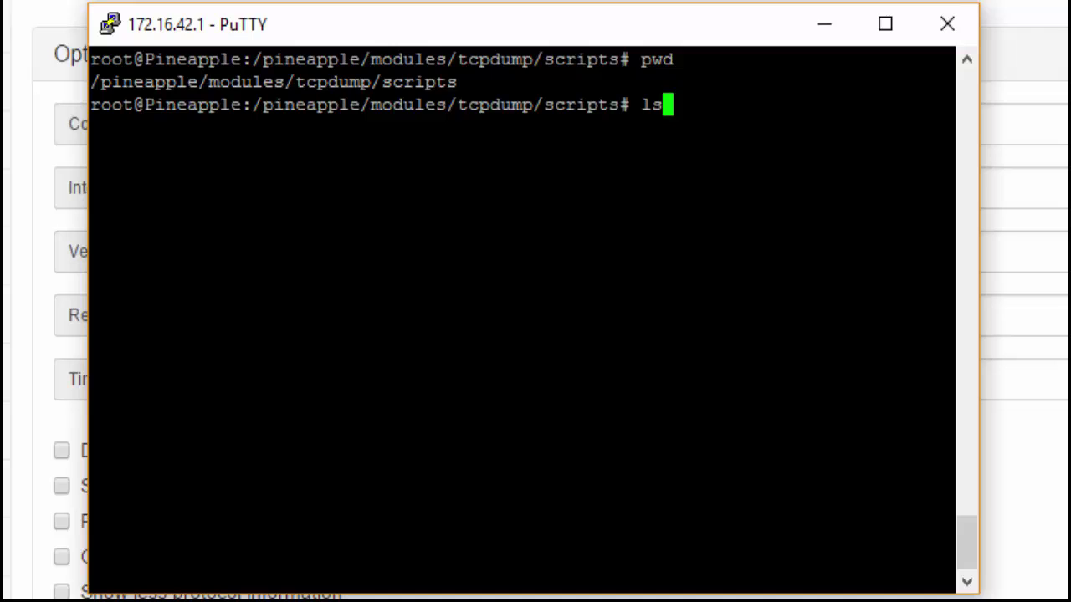
{"action": "key", "text": "Return"}
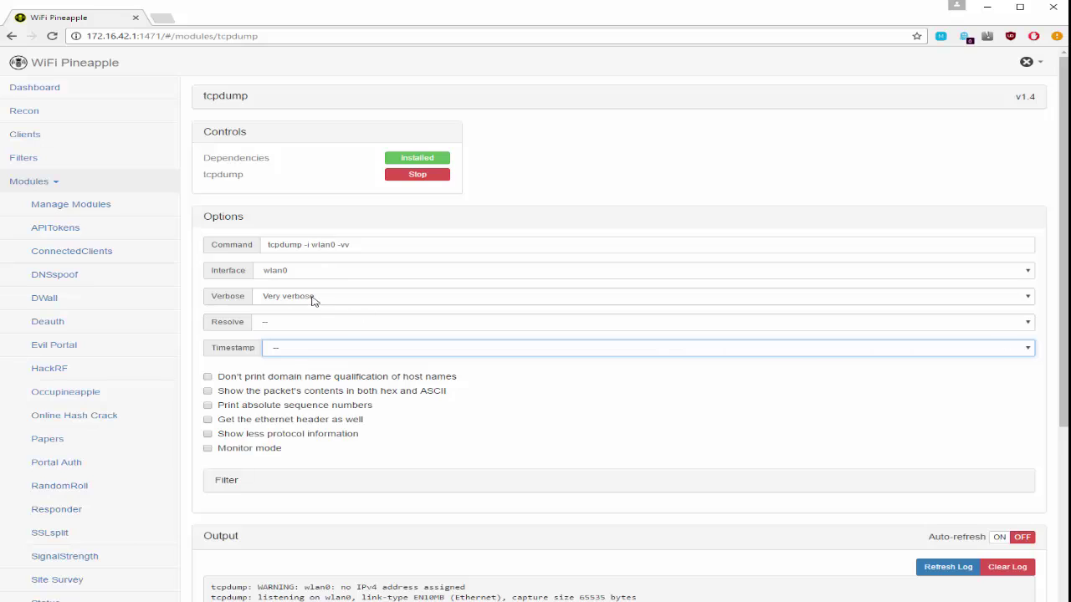
Step: Stop the running tcpdump capture and check the Clients list for the connected device
{"action": "left_click", "coordinate": [409, 177]}
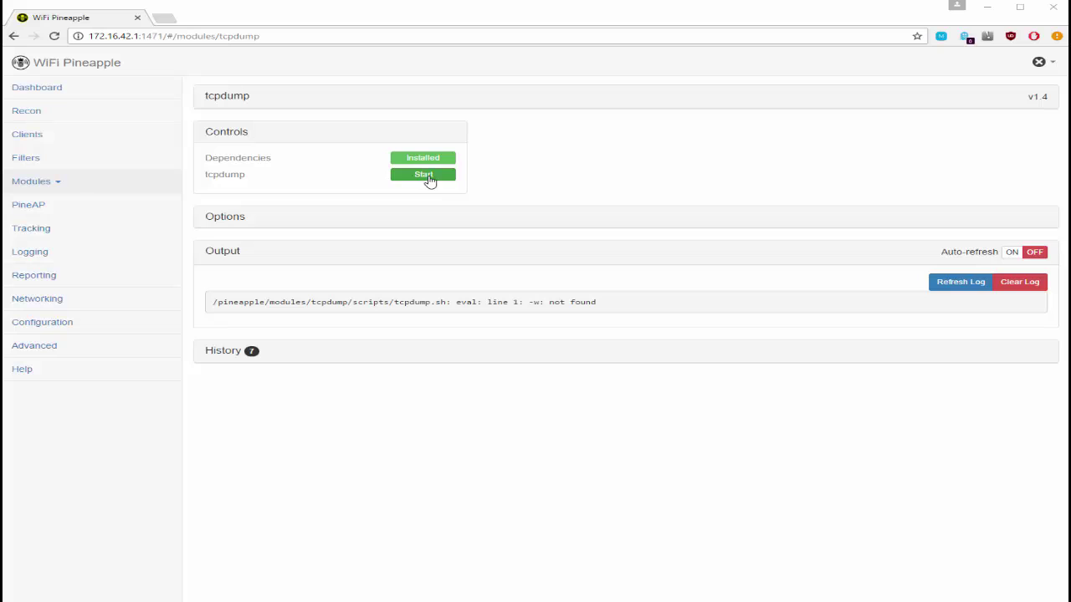
{"action": "left_click", "coordinate": [28, 135]}
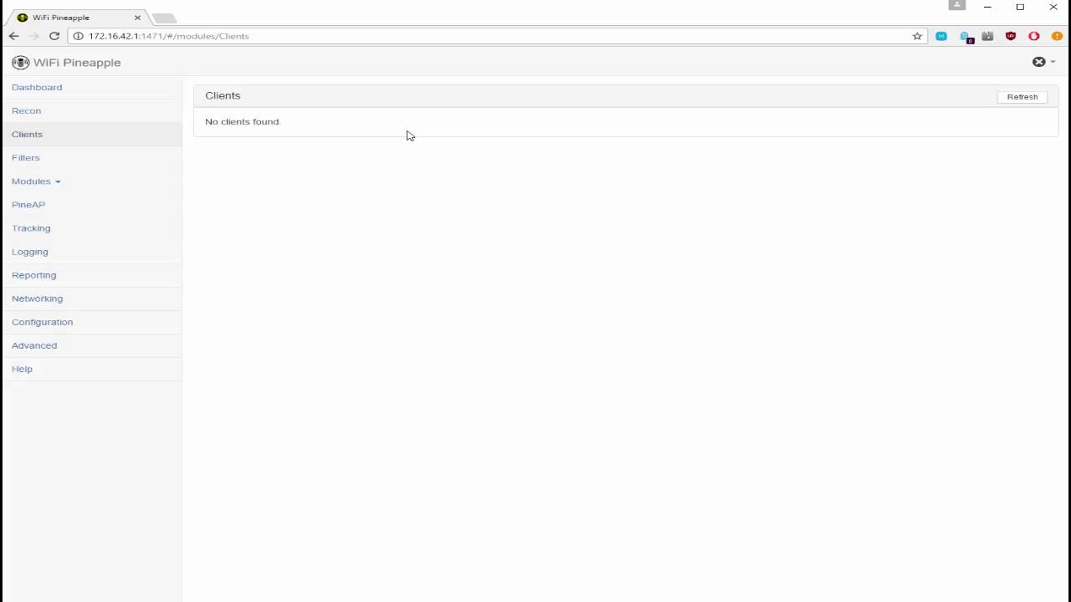
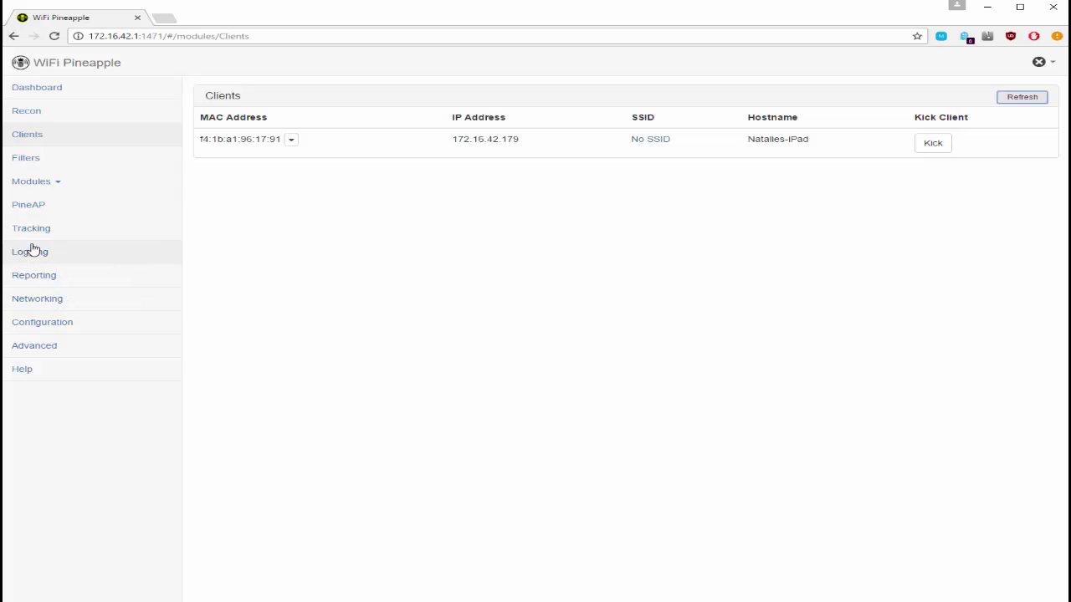
Step: Configure the tcpdump module for interface wlan0 with Very verbose output, showing packet contents in both hex and ASCII
{"action": "left_click", "coordinate": [25, 182]}
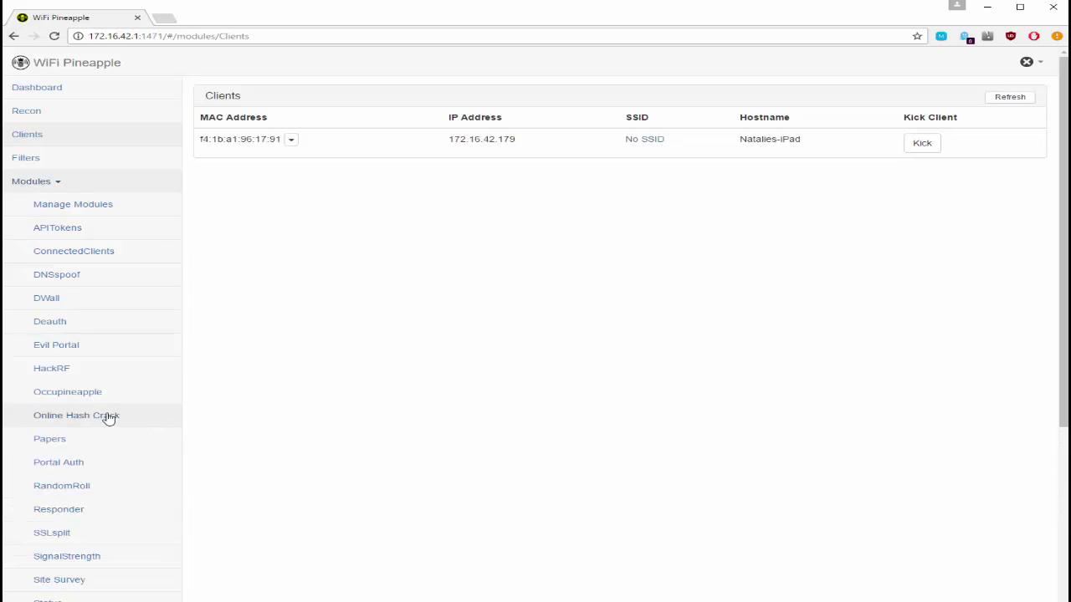
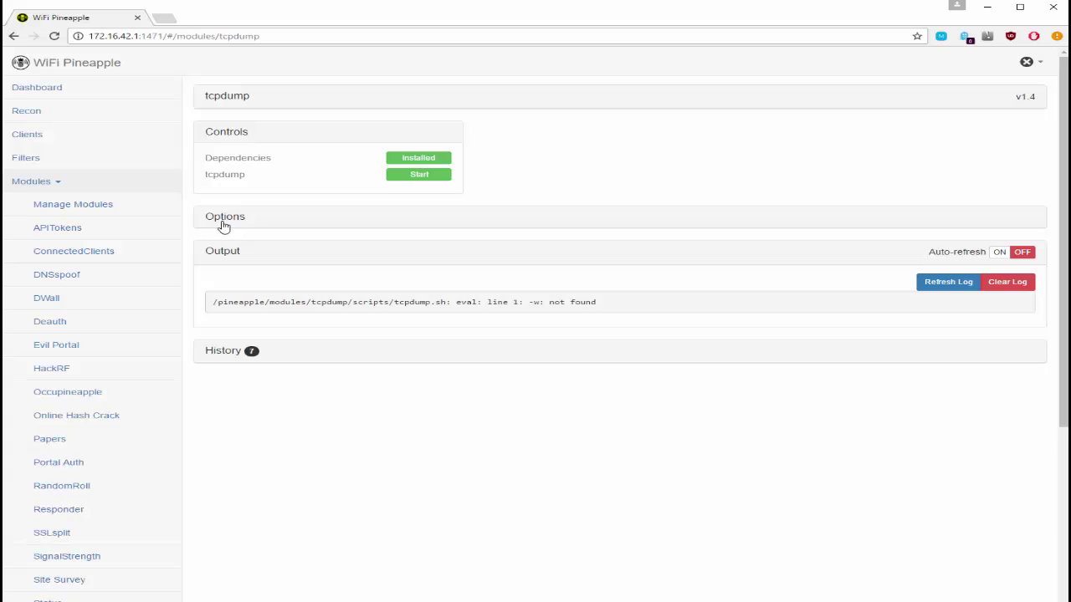
{"action": "left_click", "coordinate": [224, 219]}
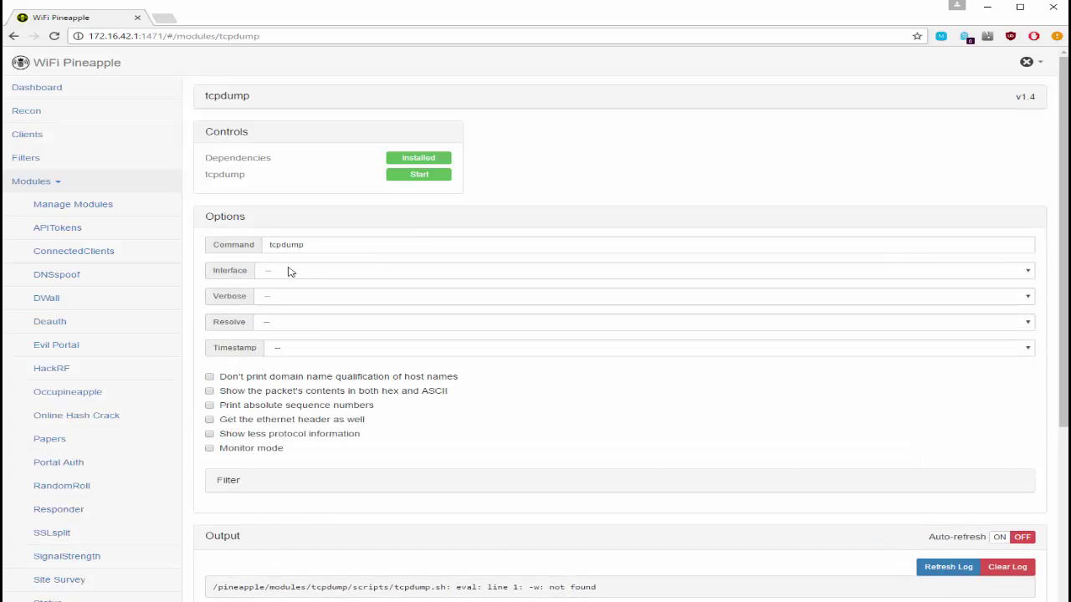
{"action": "left_click", "coordinate": [291, 271]}
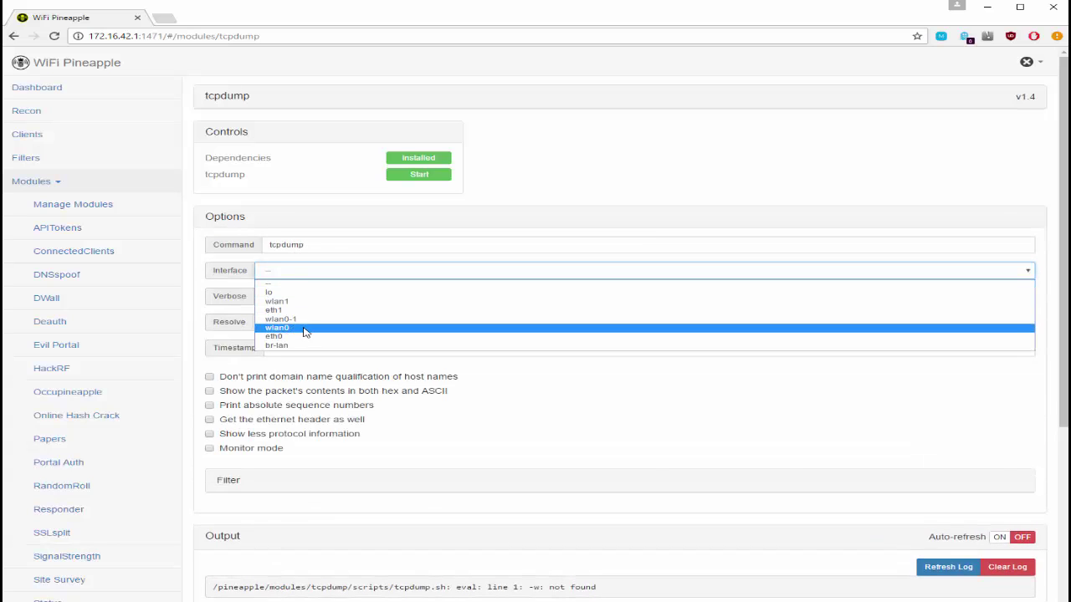
{"action": "left_click", "coordinate": [305, 329]}
{"action": "left_click", "coordinate": [286, 301]}
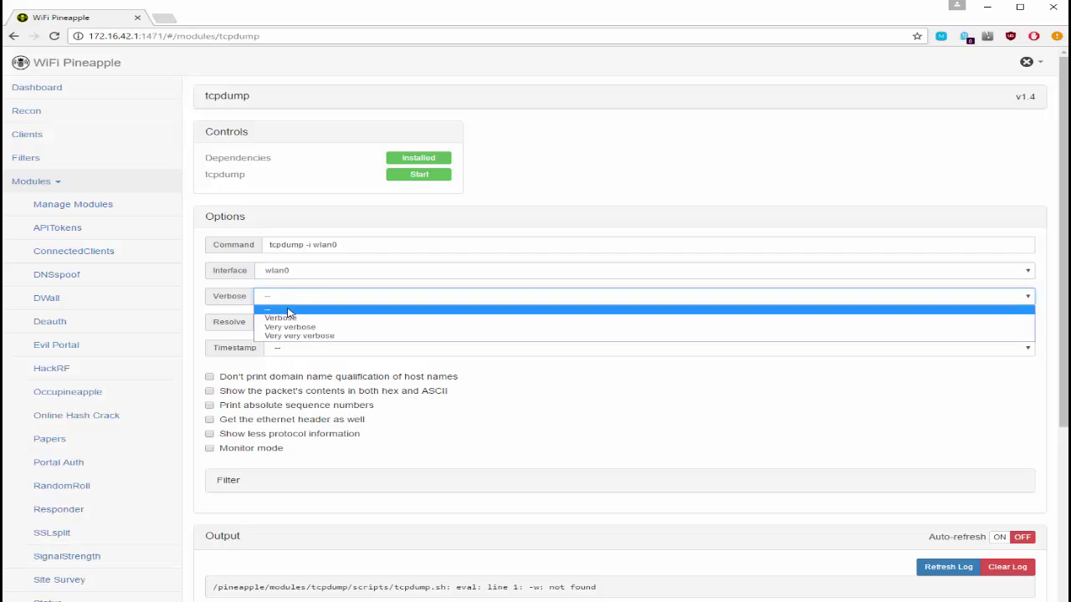
{"action": "left_click", "coordinate": [294, 329]}
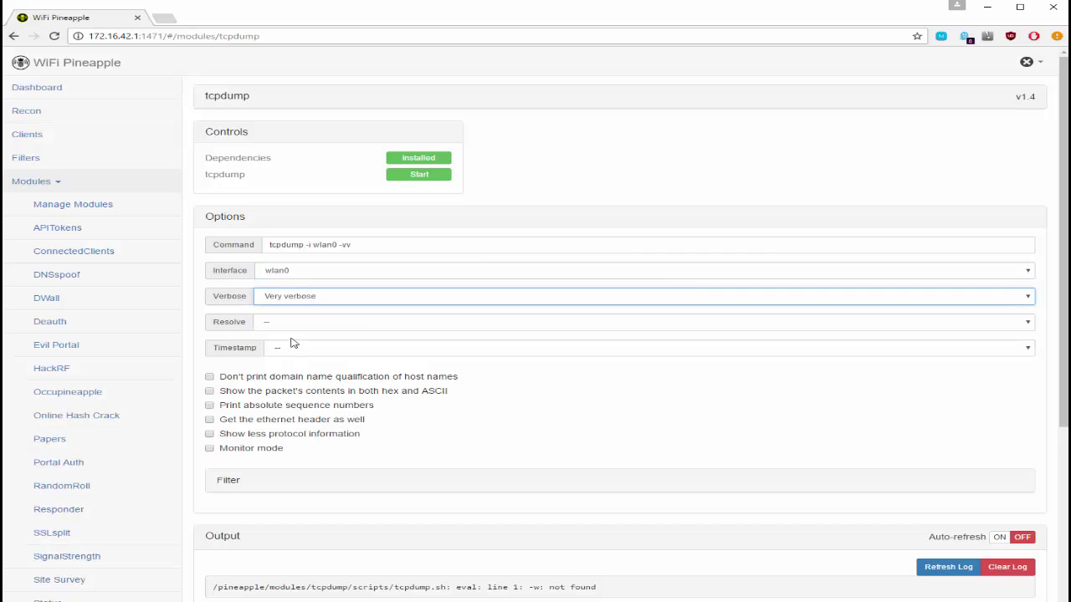
{"action": "left_click", "coordinate": [207, 392]}
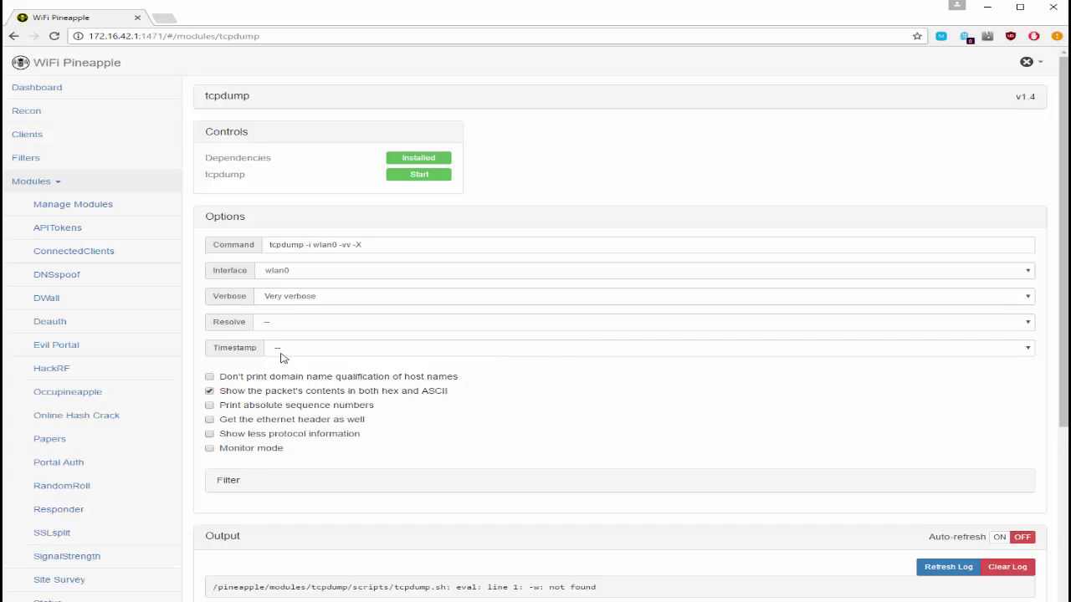
Step: Start the tcpdump capture with the chosen options and refresh its output log
{"action": "left_click", "coordinate": [402, 216]}
{"action": "left_click", "coordinate": [411, 174]}
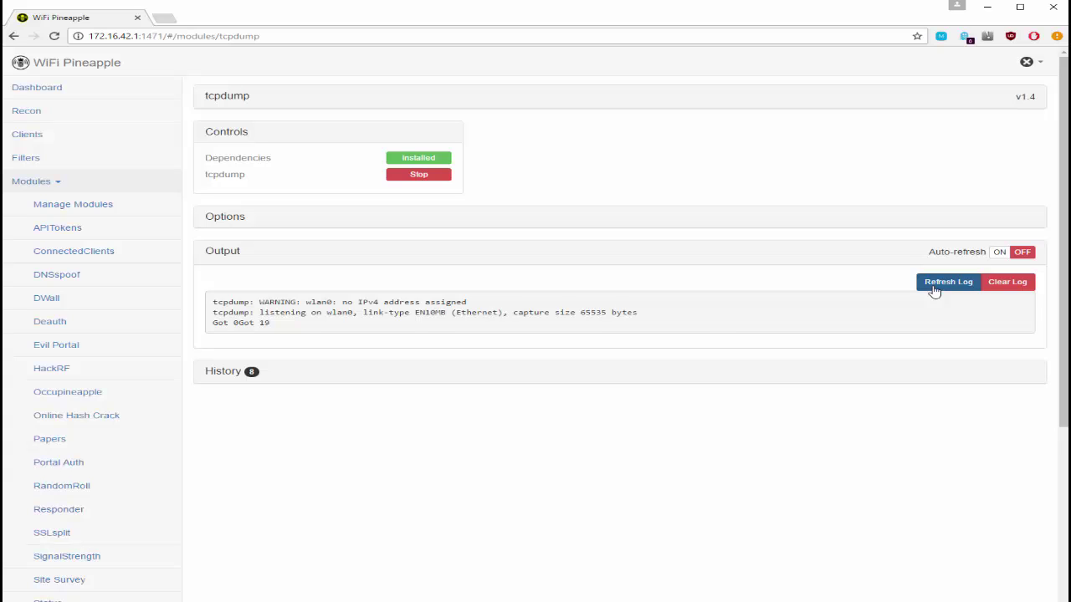
{"action": "left_click", "coordinate": [948, 282]}
{"action": "left_click", "coordinate": [947, 282]}
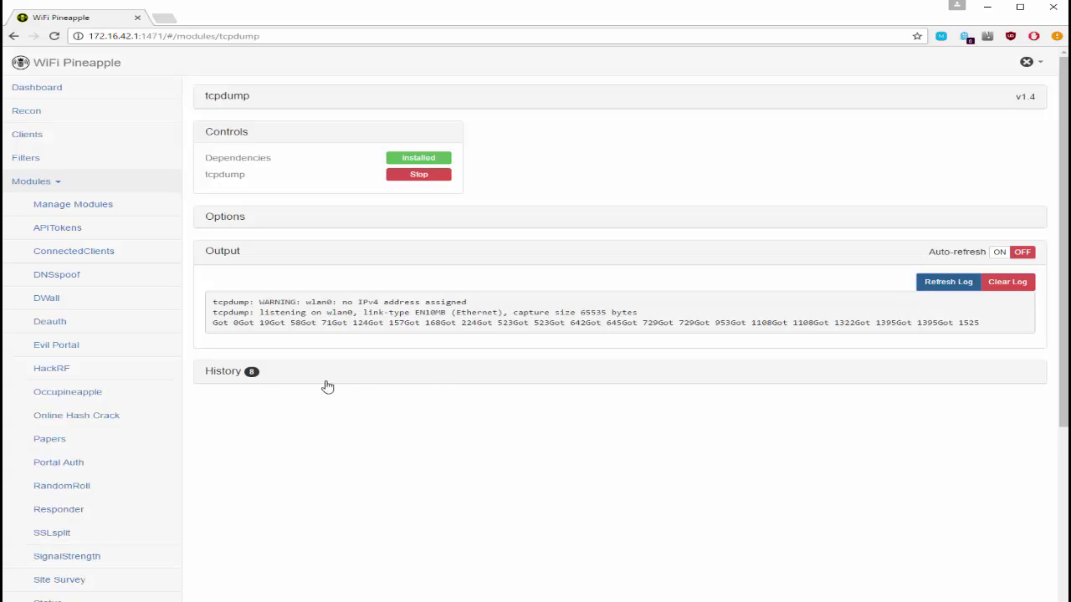
{"action": "left_click", "coordinate": [222, 374]}
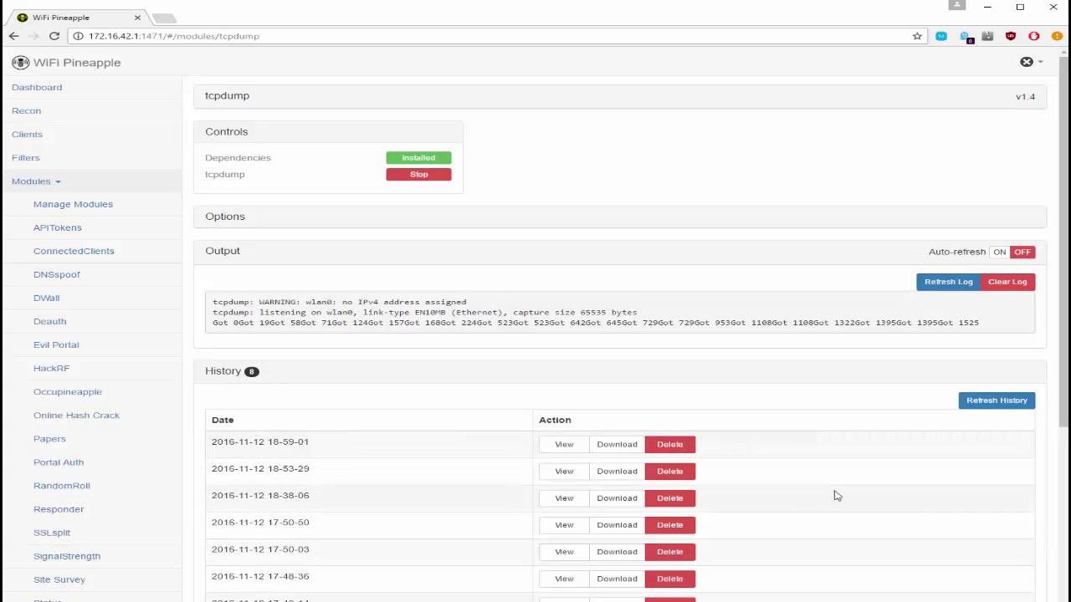
{"action": "scroll", "coordinate": [847, 496], "scroll_direction": "down", "scroll_amount": 1}
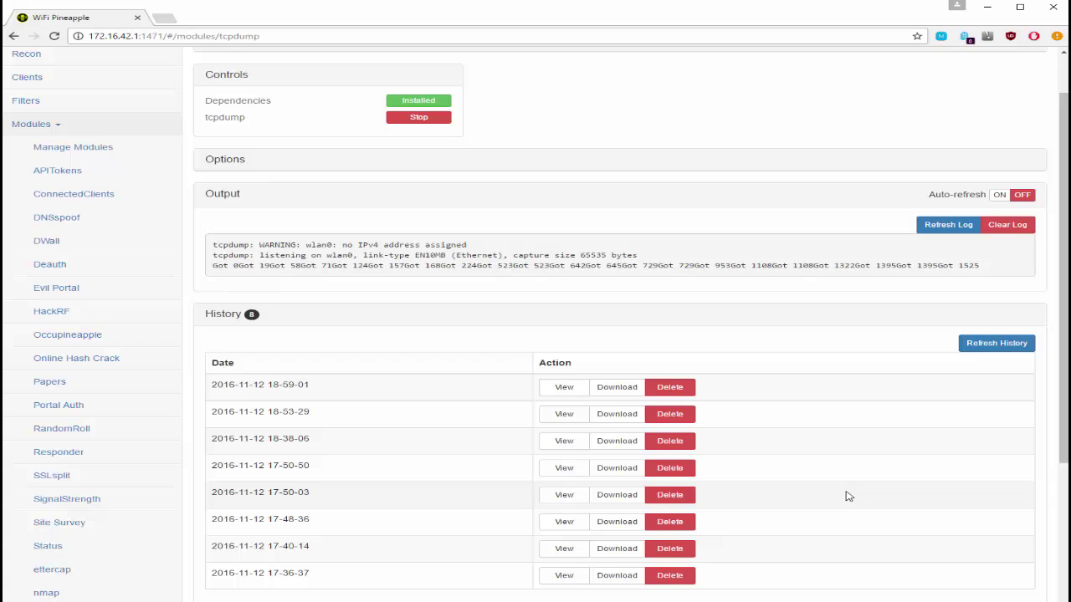
{"action": "left_click", "coordinate": [565, 390]}
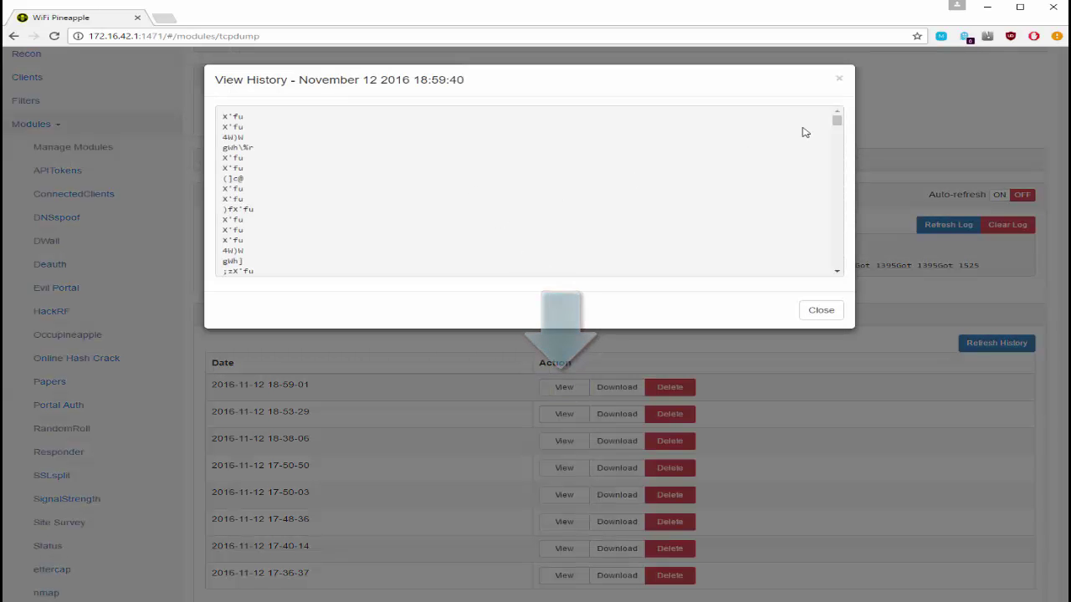
{"action": "left_click_drag", "start_coordinate": [837, 119], "coordinate": [831, 203]}
{"action": "left_click", "coordinate": [820, 311]}
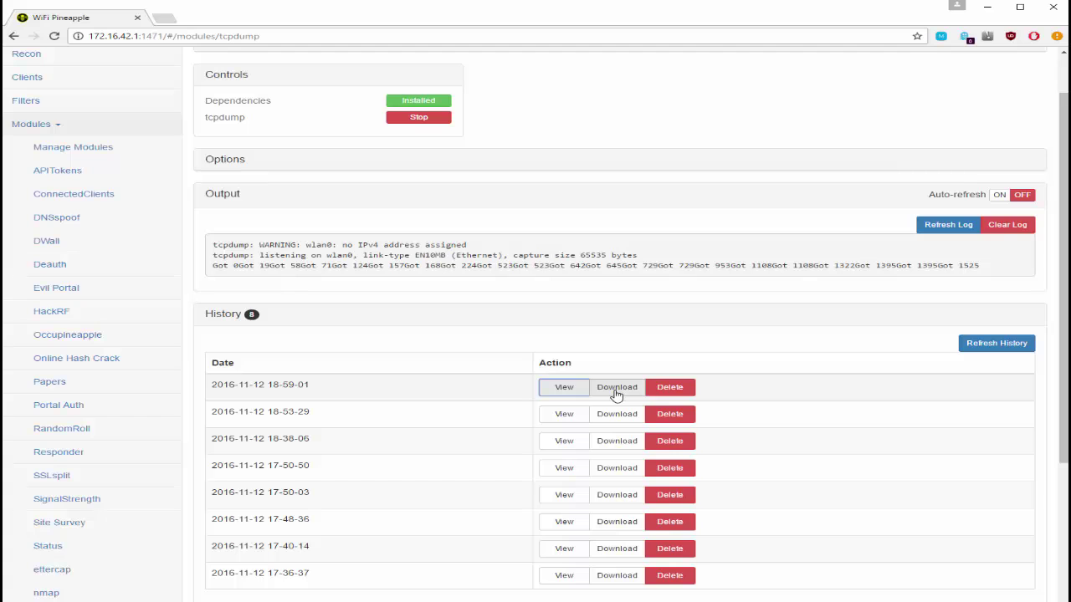
{"action": "left_click", "coordinate": [617, 389]}
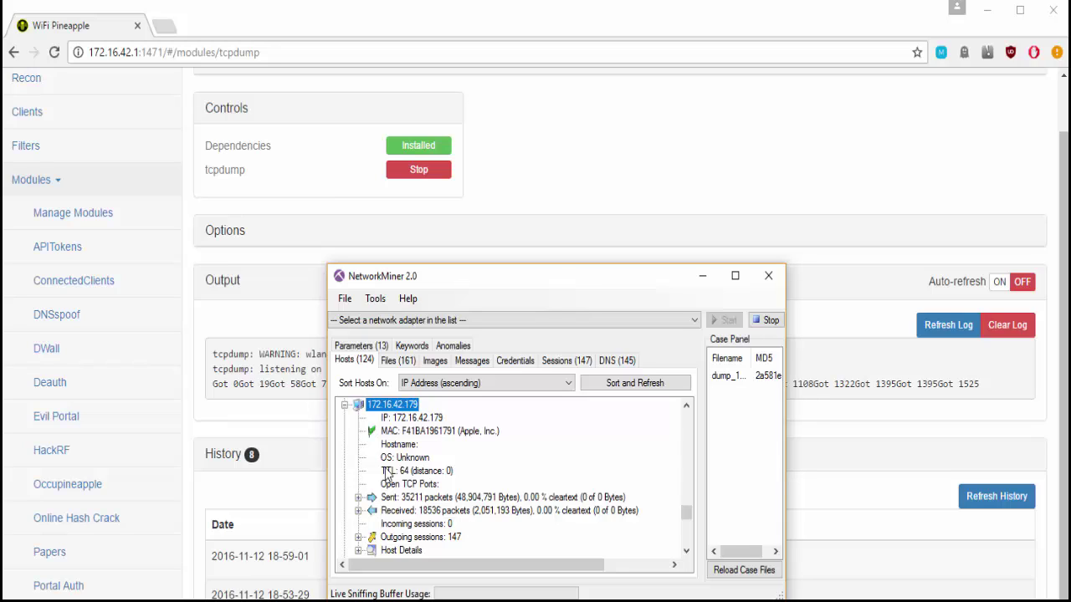
Step: Switch to NetworkMiner and examine the loaded capture's files, images, messages, credentials and sessions, ending back at its hosts
{"action": "left_click", "coordinate": [399, 363]}
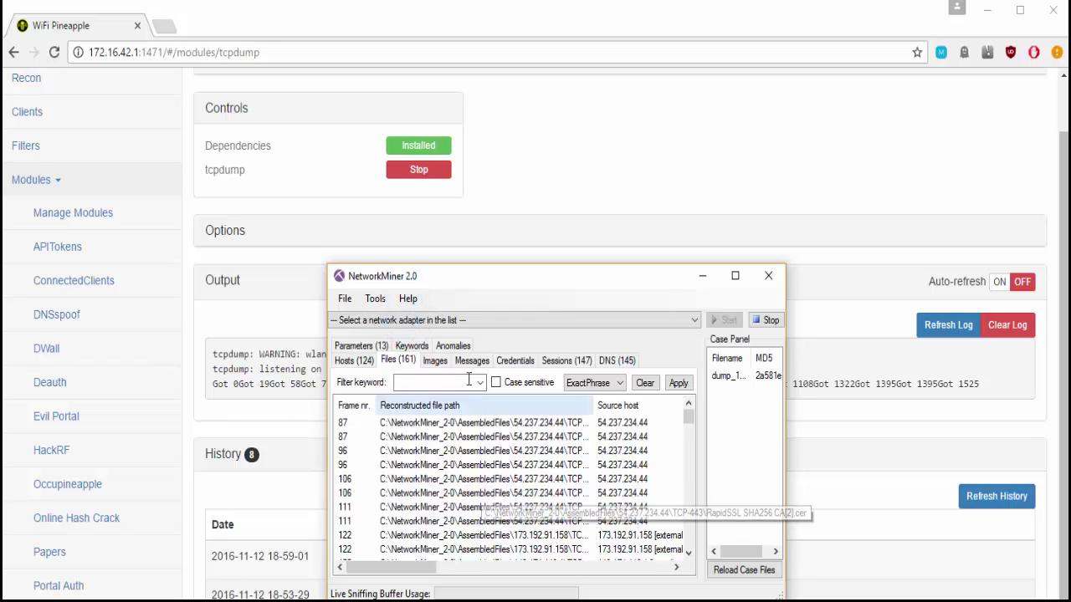
{"action": "left_click", "coordinate": [435, 361]}
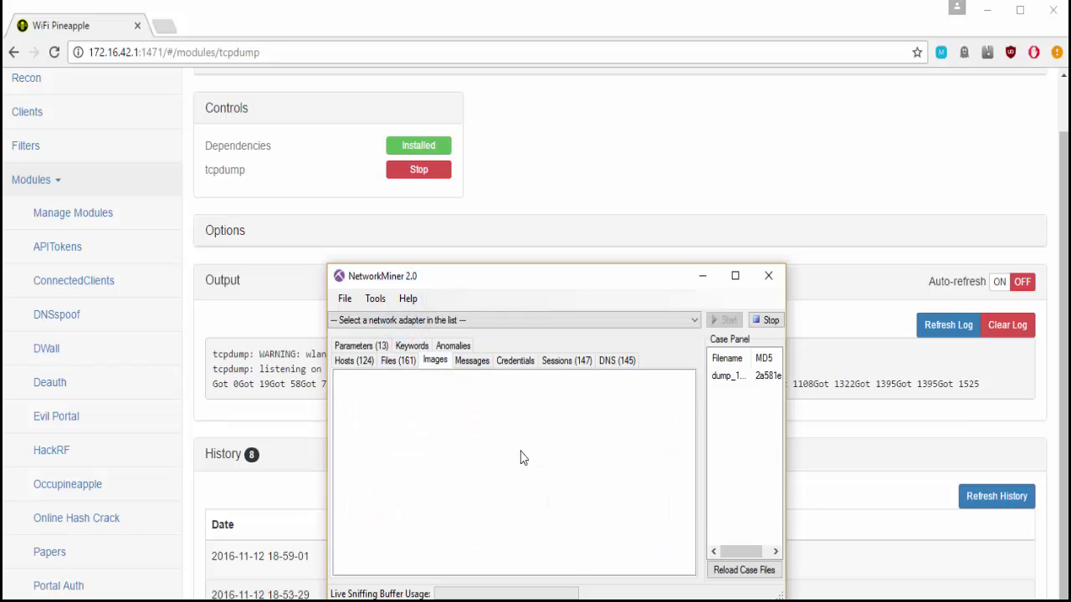
{"action": "left_click", "coordinate": [471, 361]}
{"action": "left_click", "coordinate": [517, 362]}
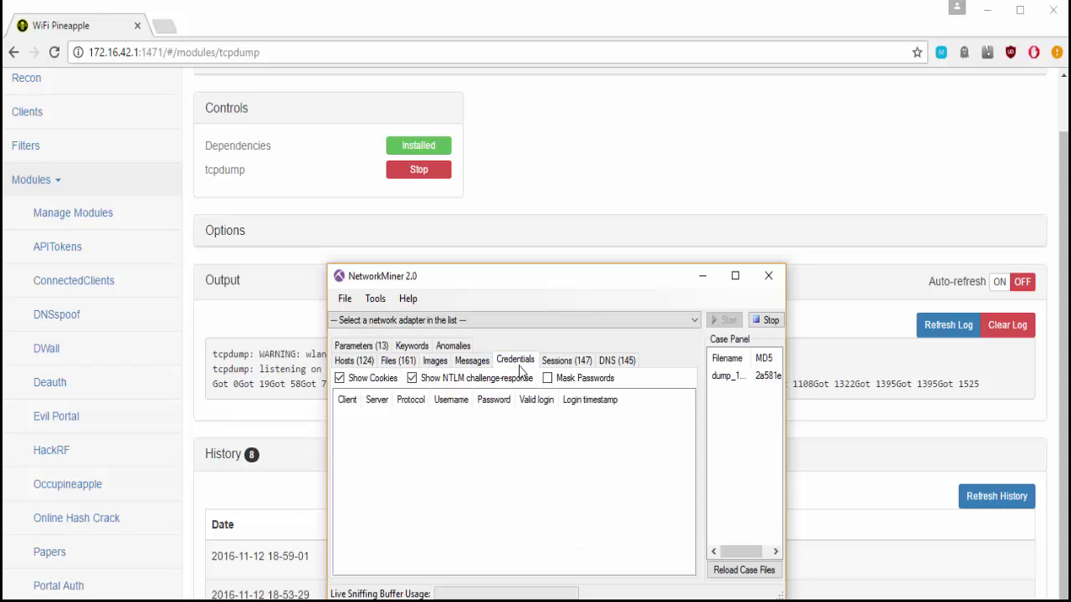
{"action": "left_click", "coordinate": [562, 363]}
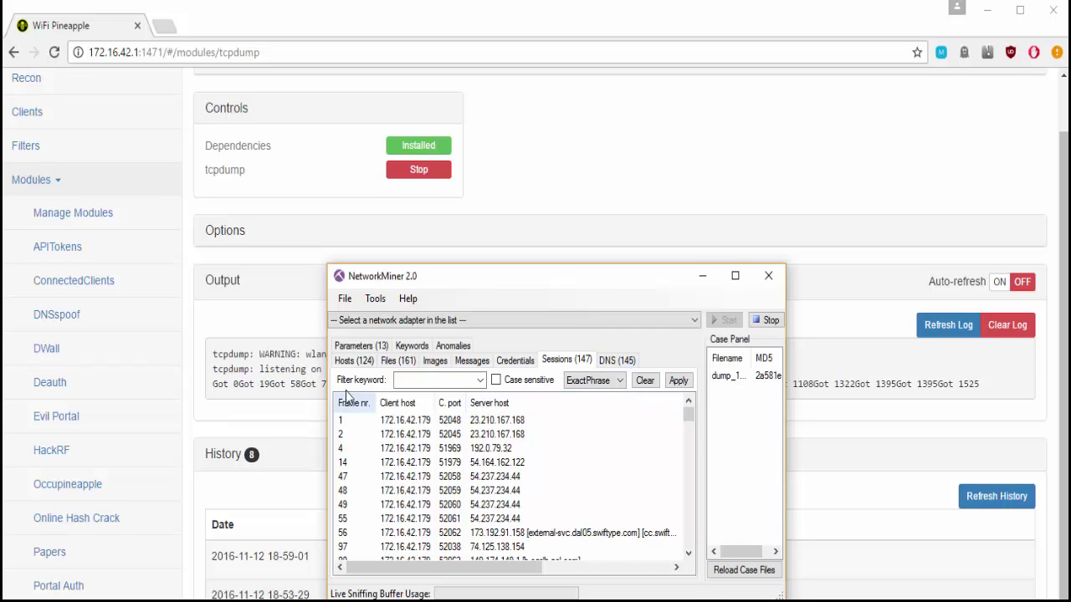
{"action": "left_click", "coordinate": [354, 359]}
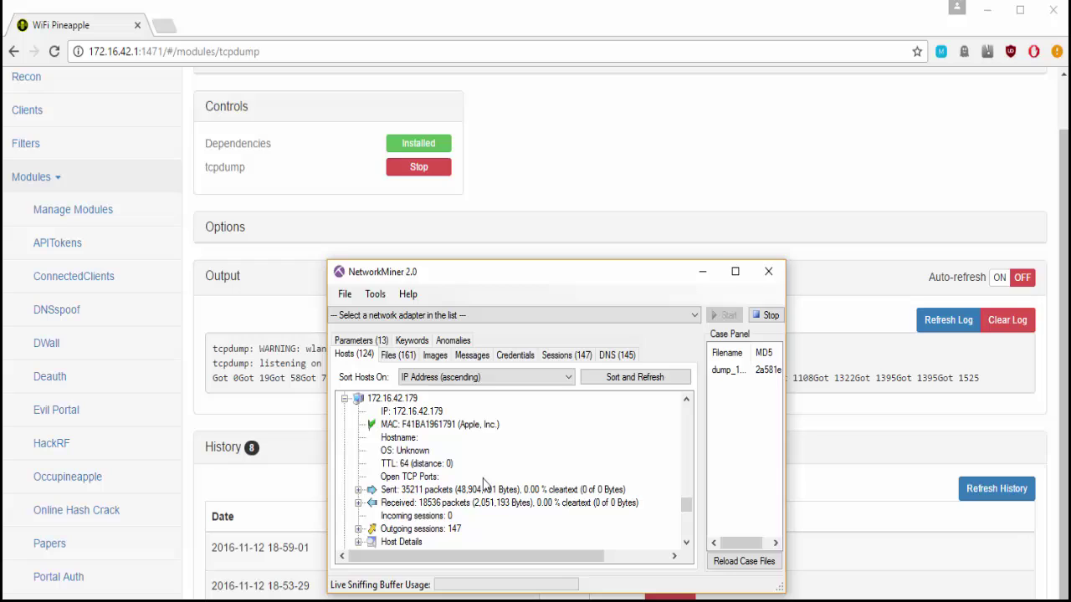